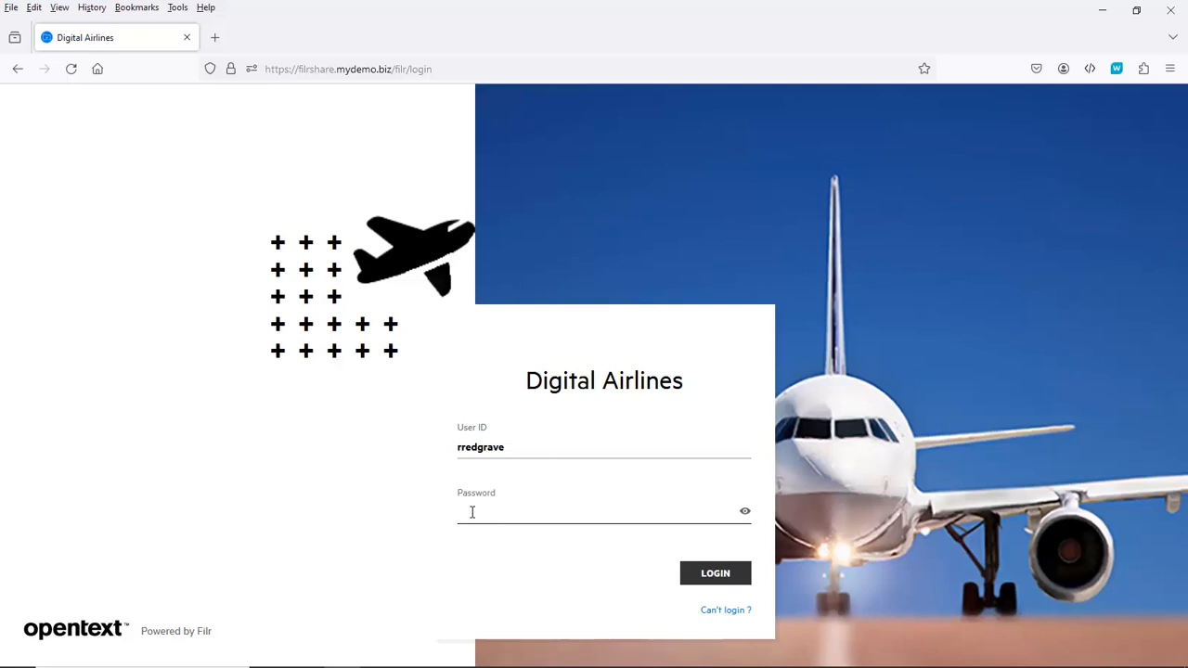
# Log in to the Digital Airlines Filr site with the account password and open My Files
pyautogui.write('*******')
pyautogui.press('Return')
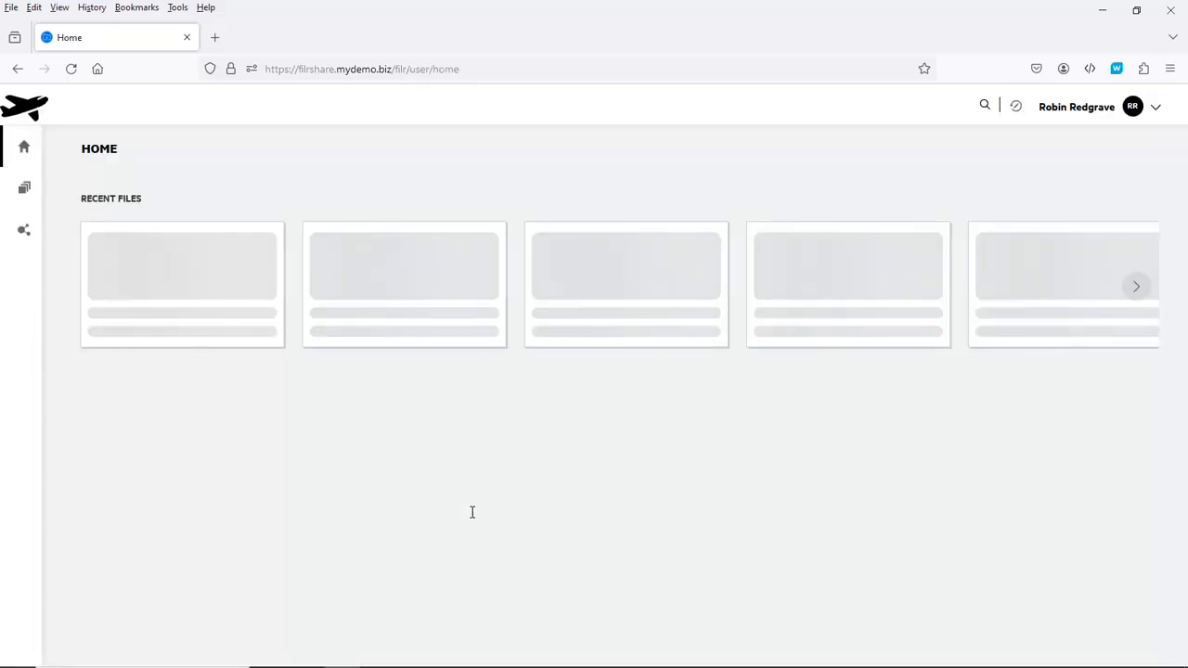
pyautogui.click(26, 192)
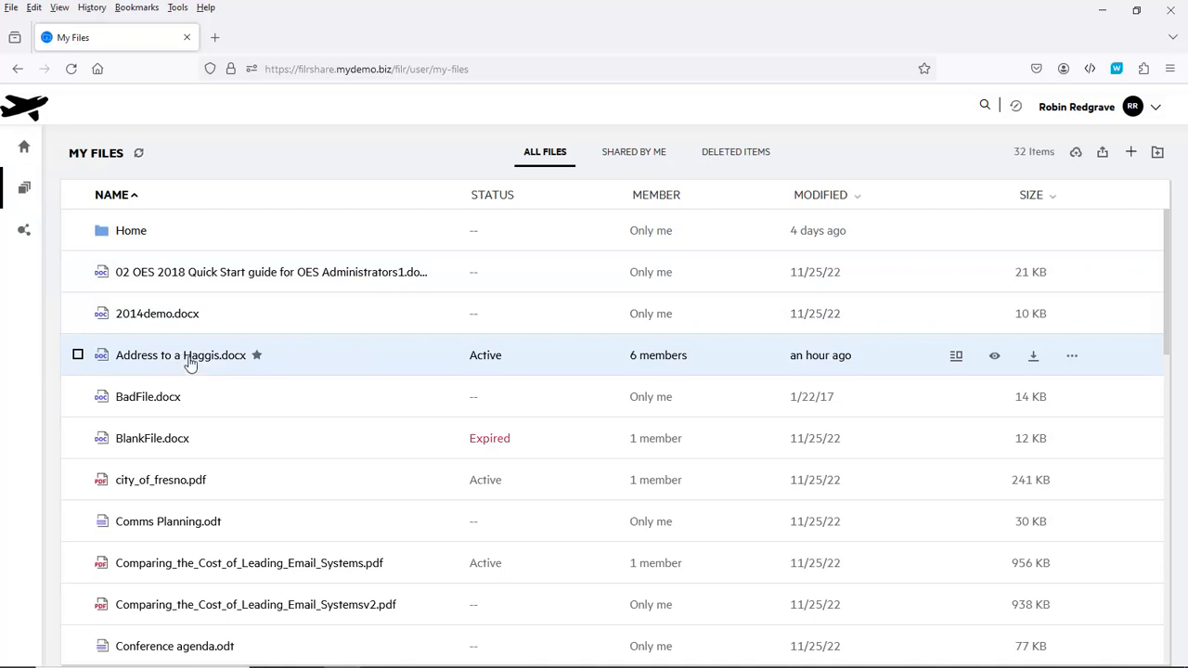
# Open Address to a Haggis.docx for online editing
pyautogui.rightClick(190, 365)
pyautogui.moveTo(304, 309)
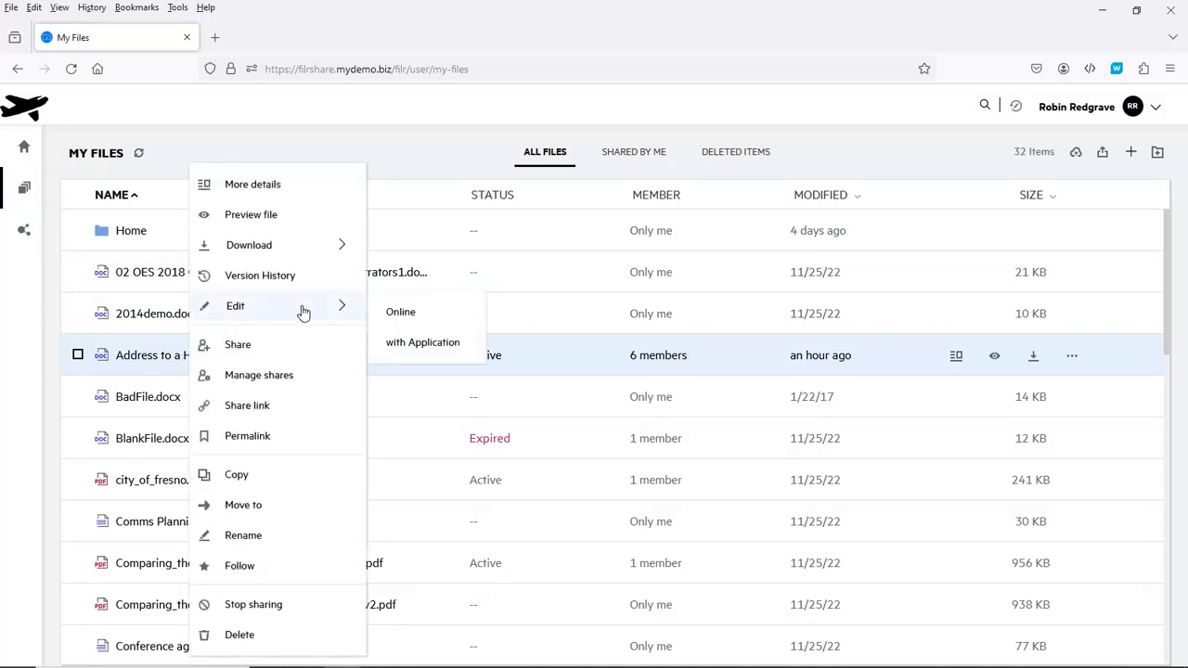
pyautogui.click(415, 319)
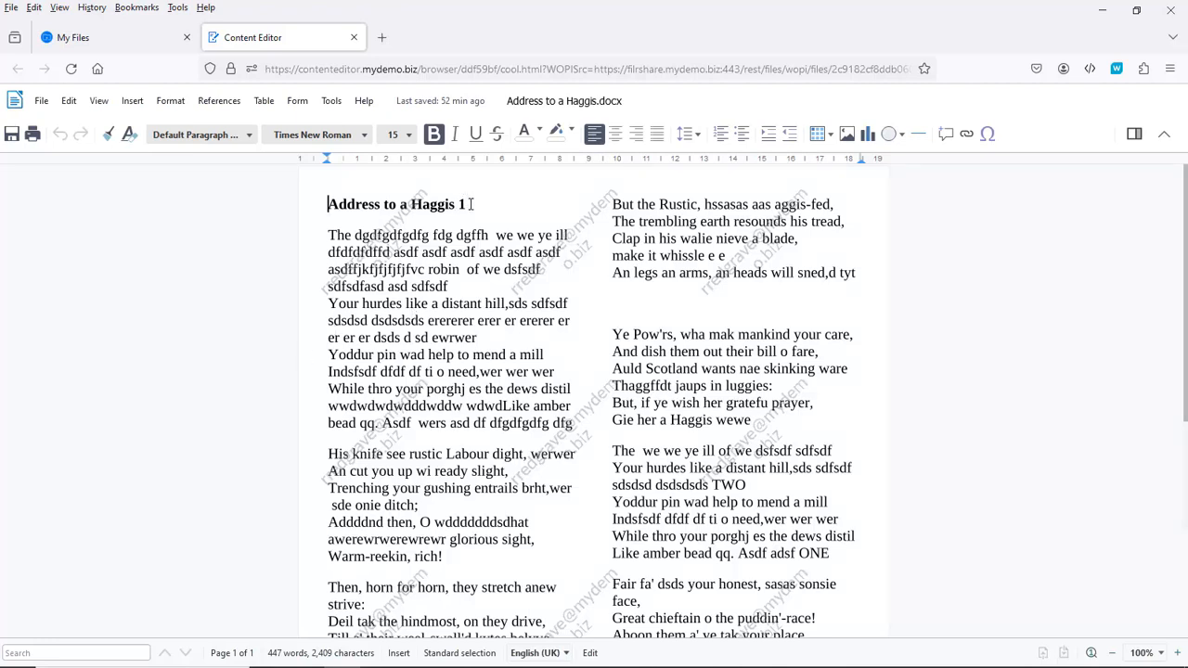
# Delete "dgdfgdfgdfg fdg dgffh" and "dfdfdfdffd" from the opening verse and save the document
pyautogui.moveTo(486, 235); pyautogui.dragTo(354, 238)
pyautogui.press('Delete')
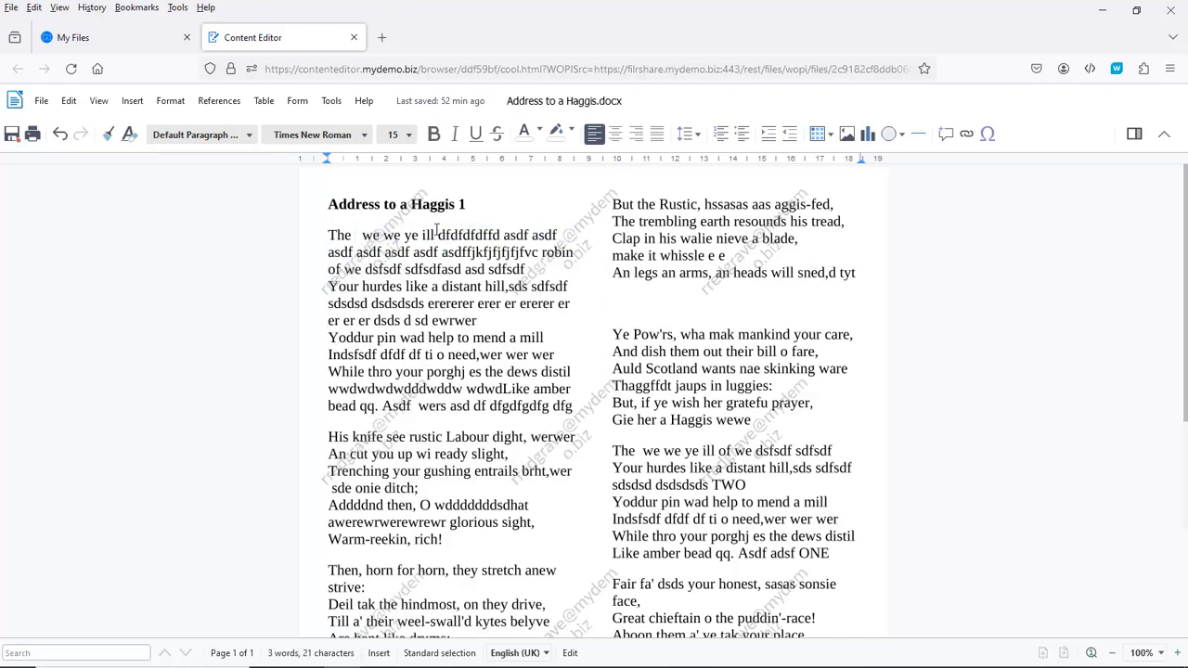
pyautogui.moveTo(433, 235); pyautogui.dragTo(503, 235)
pyautogui.press('Delete')
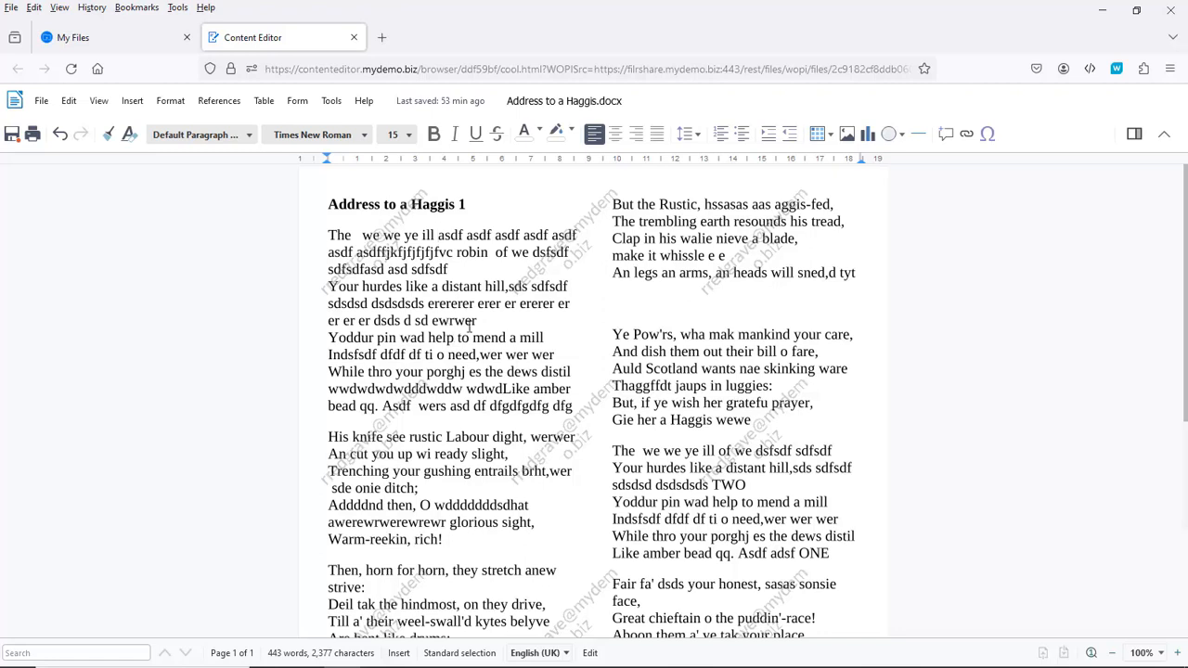
pyautogui.click(17, 138)
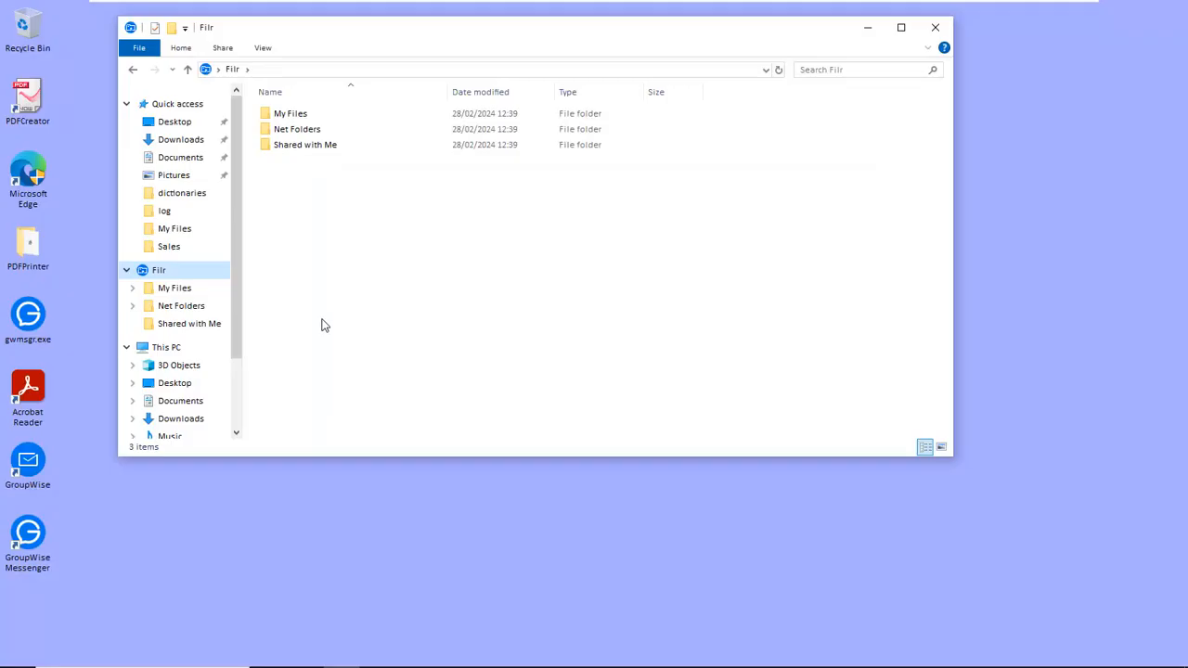
# In the Filr desktop folder in File Explorer, open Address to a Haggis.docx from My Files for online editing
pyautogui.doubleClick(290, 115)
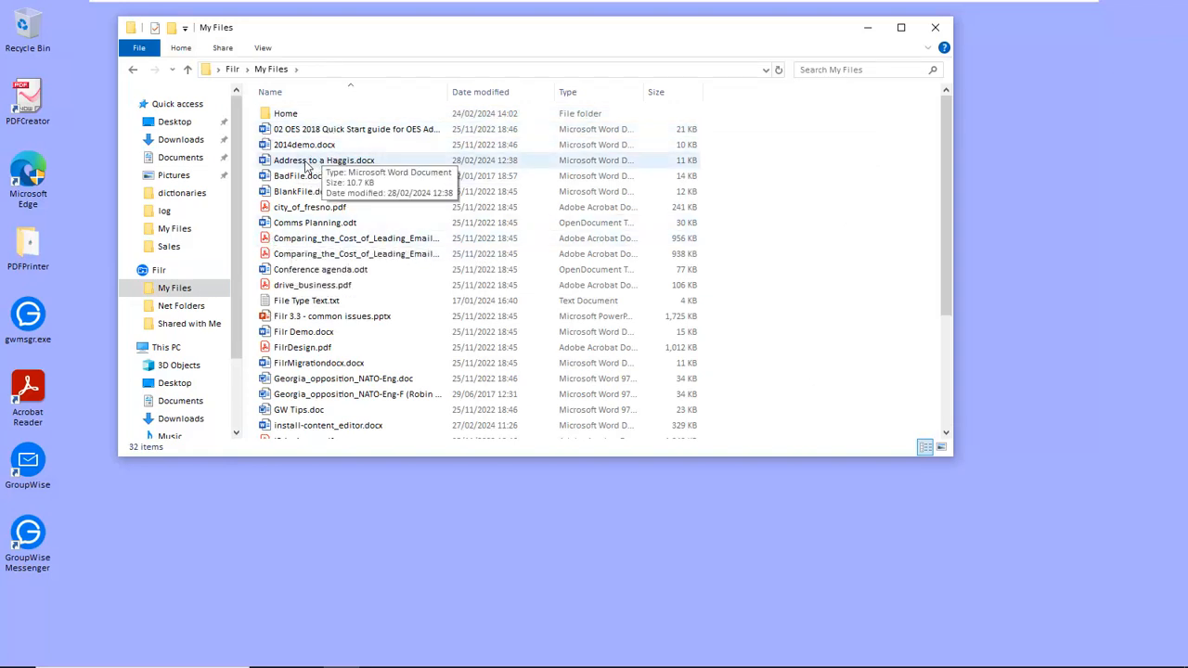
pyautogui.rightClick(281, 161)
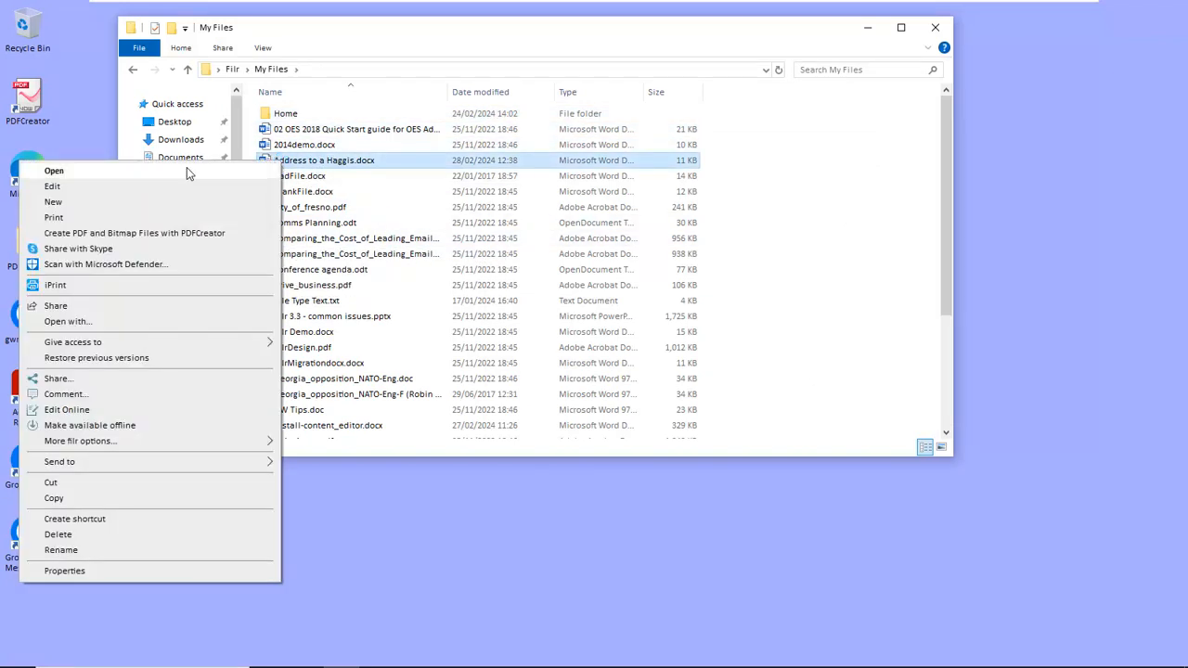
pyautogui.click(97, 414)
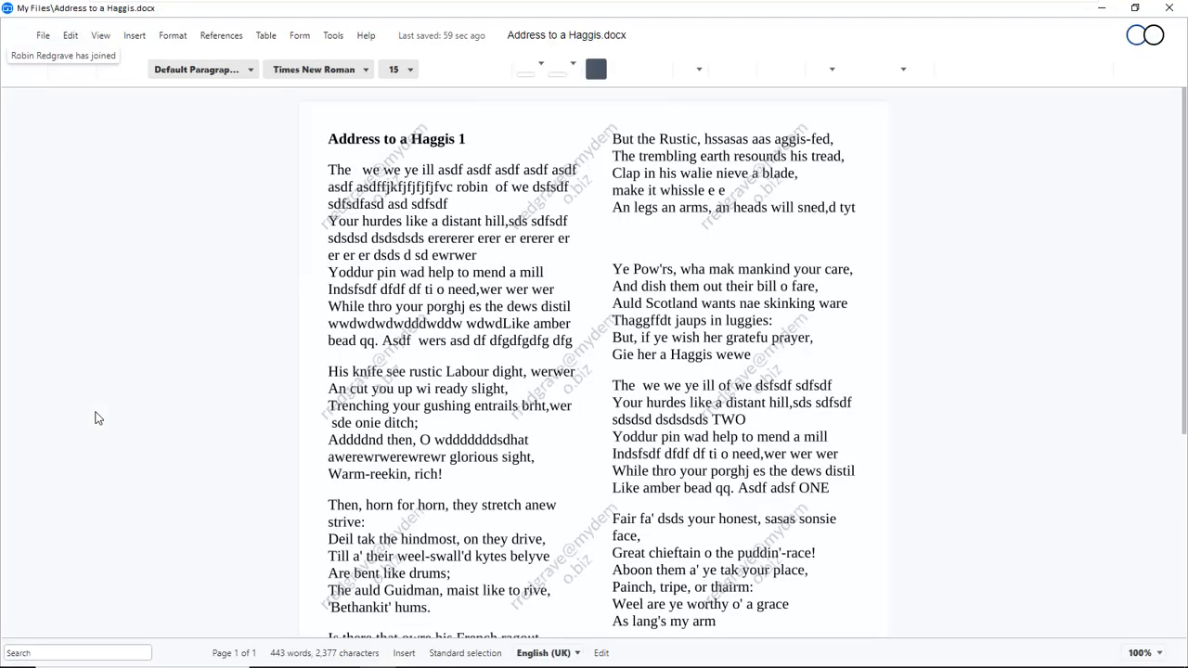
# Enter test text after "sdfsdf" at the end of the opening sentence and erase it again
pyautogui.write('gdfg')
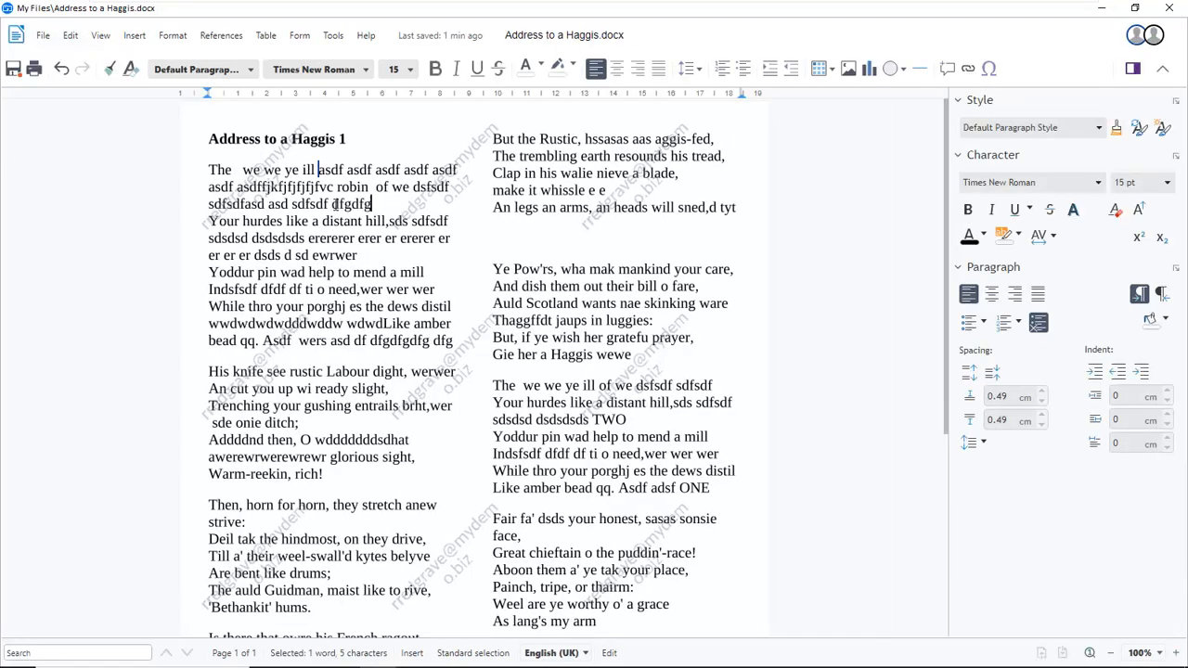
pyautogui.press('BackSpace')
pyautogui.press('BackSpace')
pyautogui.press('BackSpace')
pyautogui.press('BackSpace')
pyautogui.press('BackSpace')
pyautogui.press('BackSpace')
pyautogui.press('BackSpace')
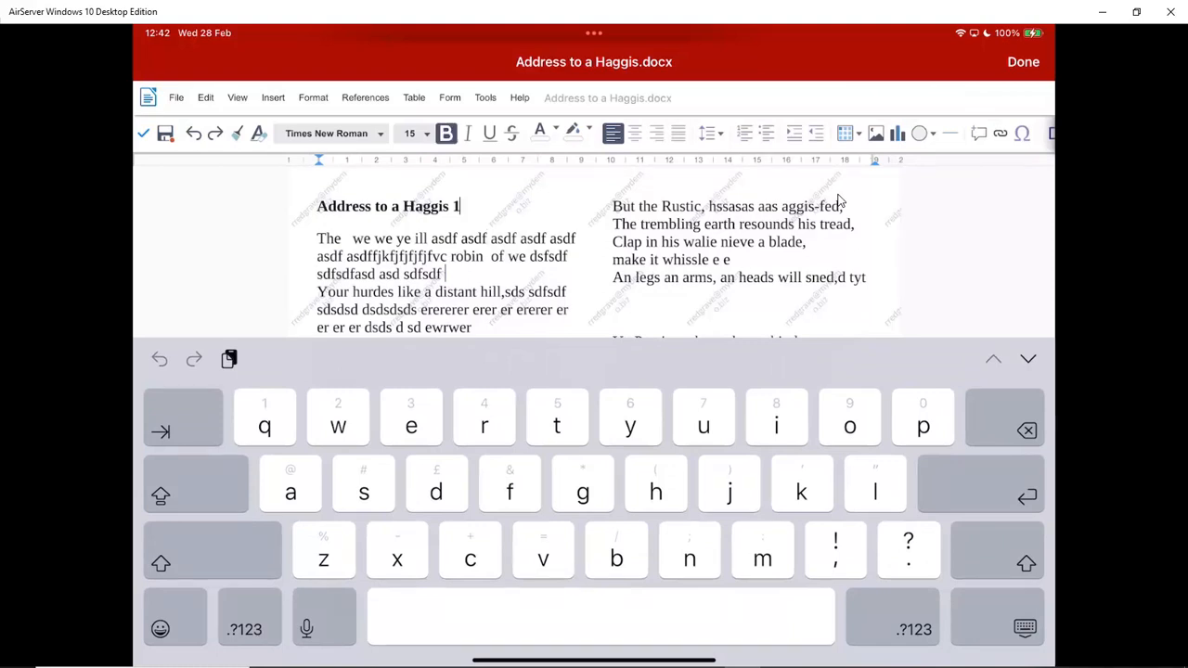
# In the iPad session mirrored in AirServer, replace the "1" in the document title with "one" and restore the window to a smaller size
pyautogui.press('BackSpace')
pyautogui.press('BackSpace')
pyautogui.write('one')
pyautogui.click(1136, 11)
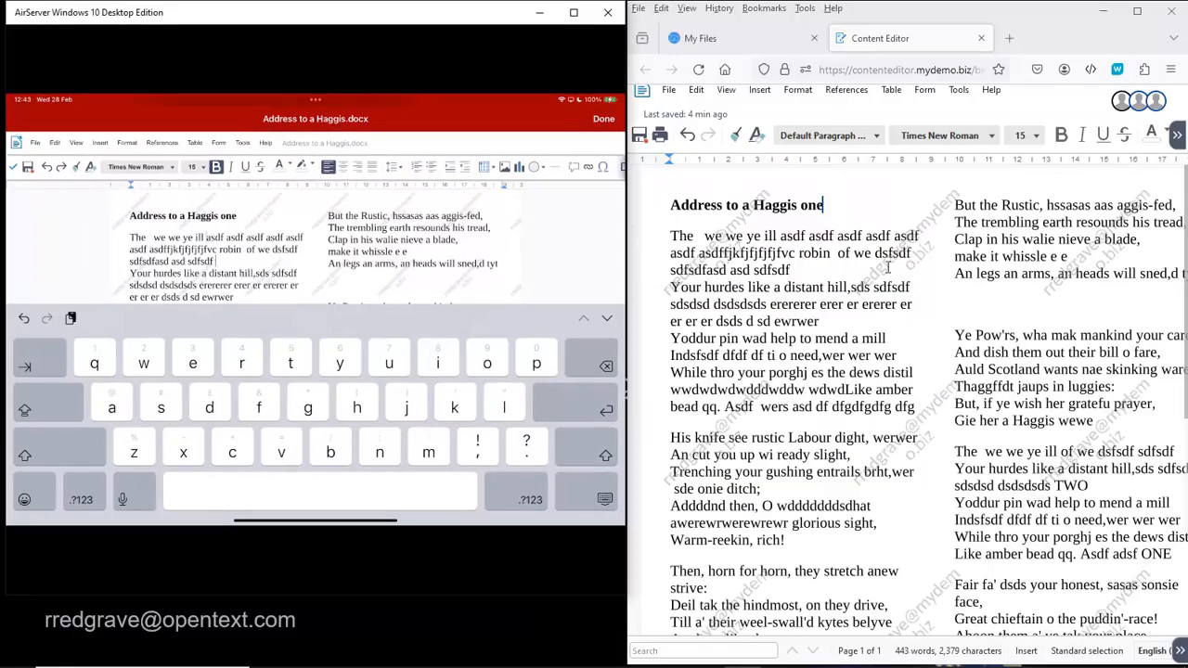
# In the browser's Content Editor, insert "jhjhggfg g gf" after "we we ye ill" in the first verse line
pyautogui.click(782, 236)
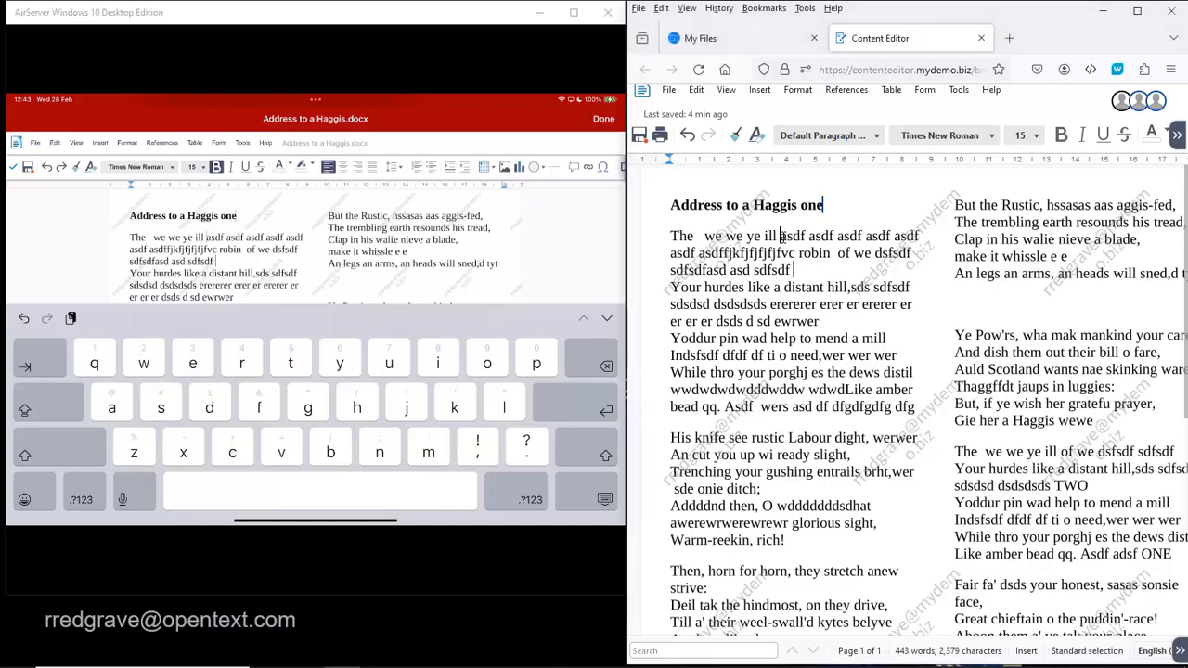
pyautogui.write('jhjh')
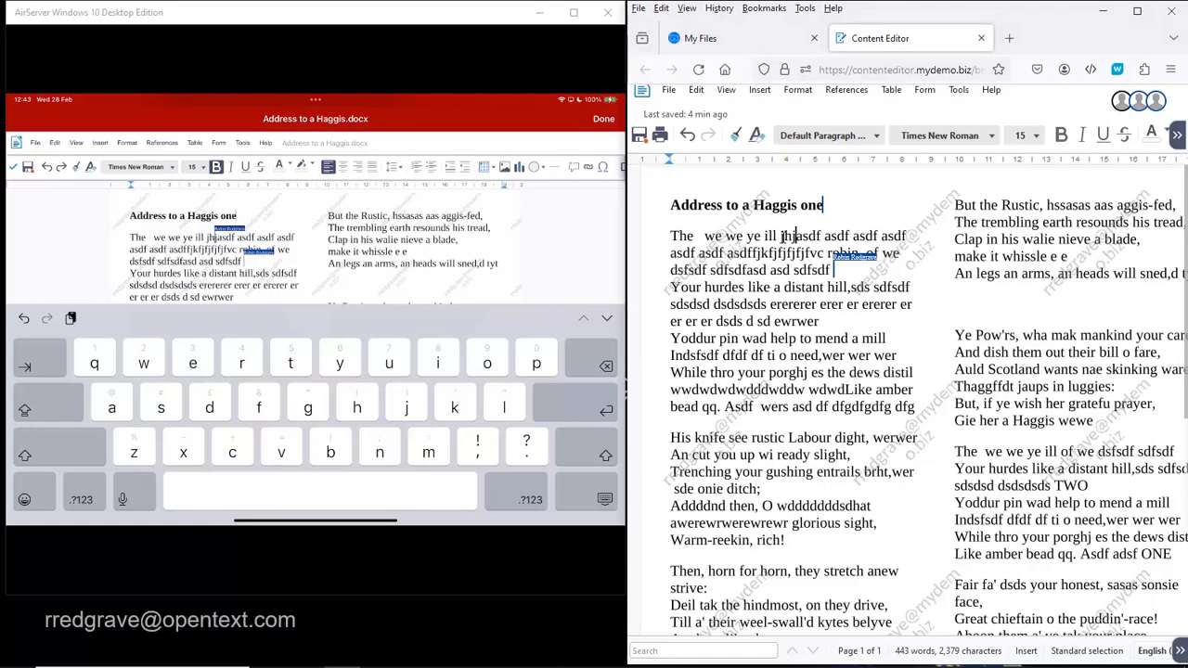
pyautogui.write('ggfg')
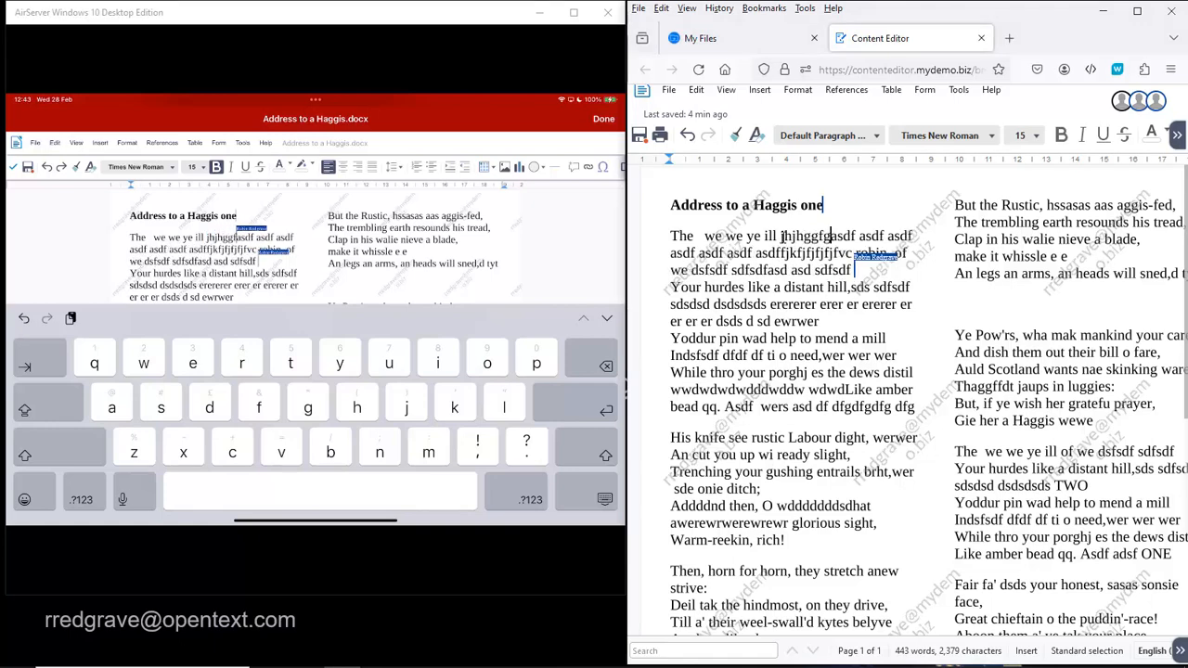
pyautogui.write(' g g')
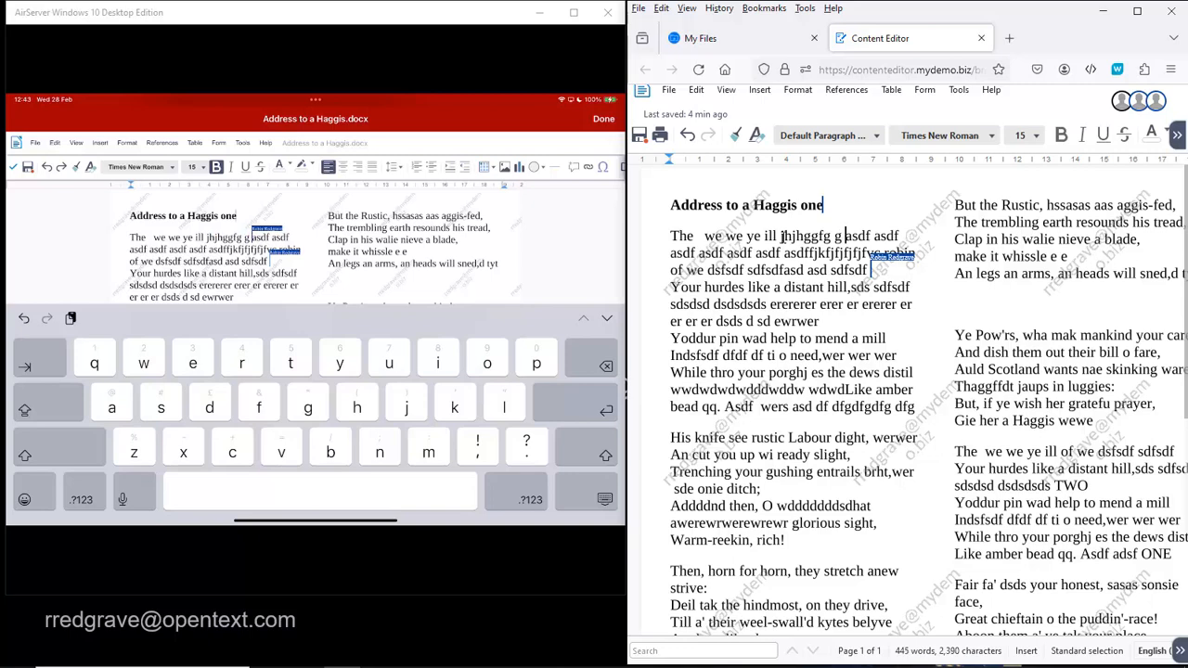
pyautogui.write('f')
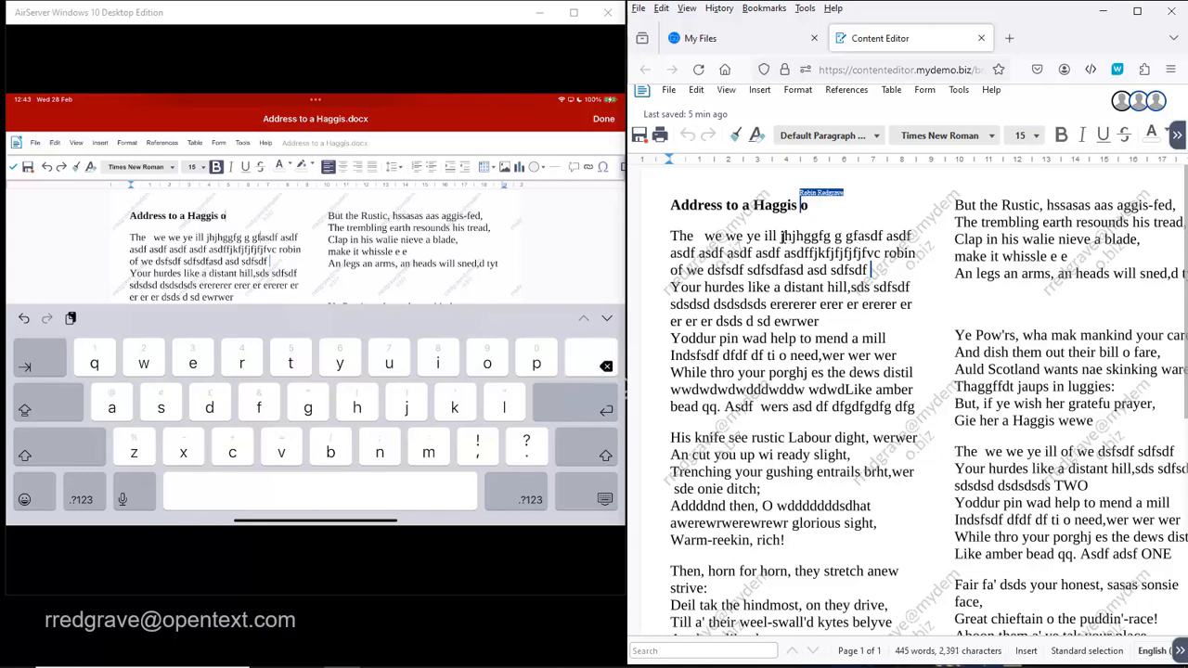
# In the iPad session, replace "one" in the document title with "tyg"
pyautogui.write('tyg')
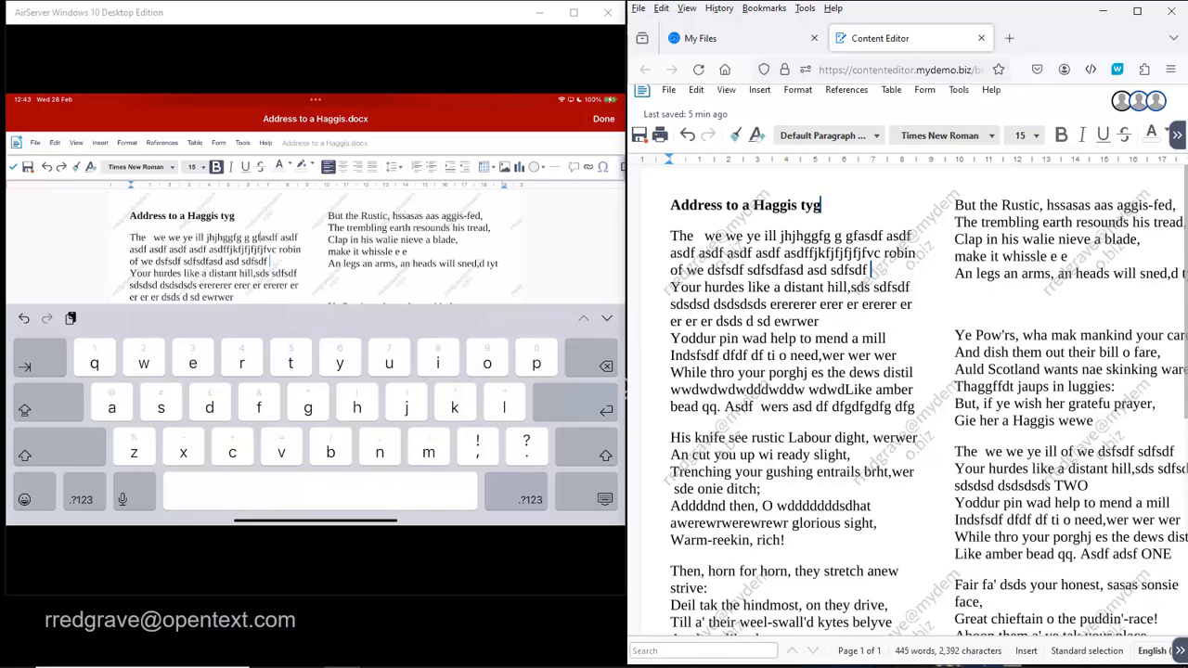
# Maximize the browser window, view the list of people editing the document, and close the list
pyautogui.click(1137, 11)
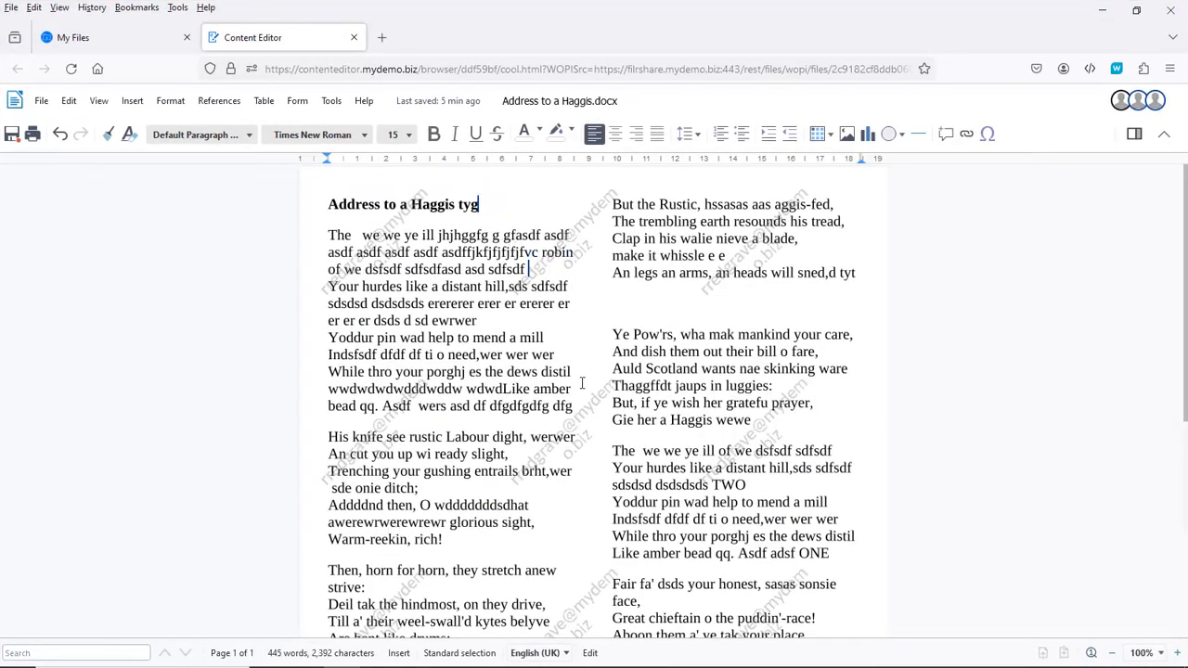
pyautogui.click(1164, 109)
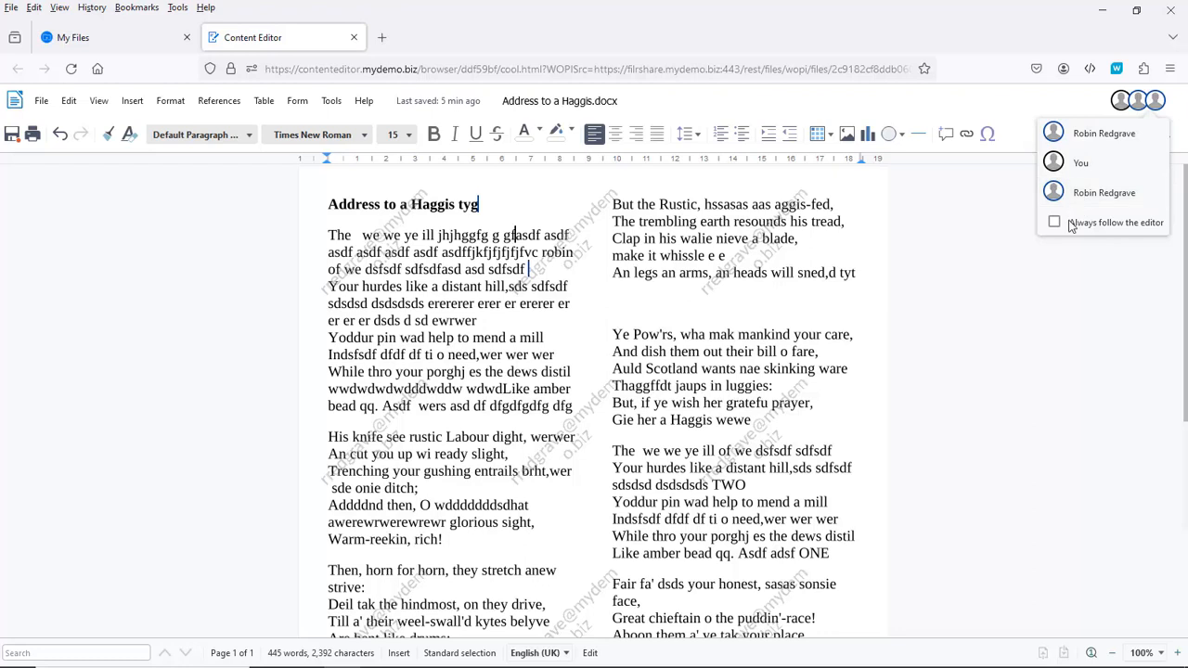
pyautogui.click(1044, 322)
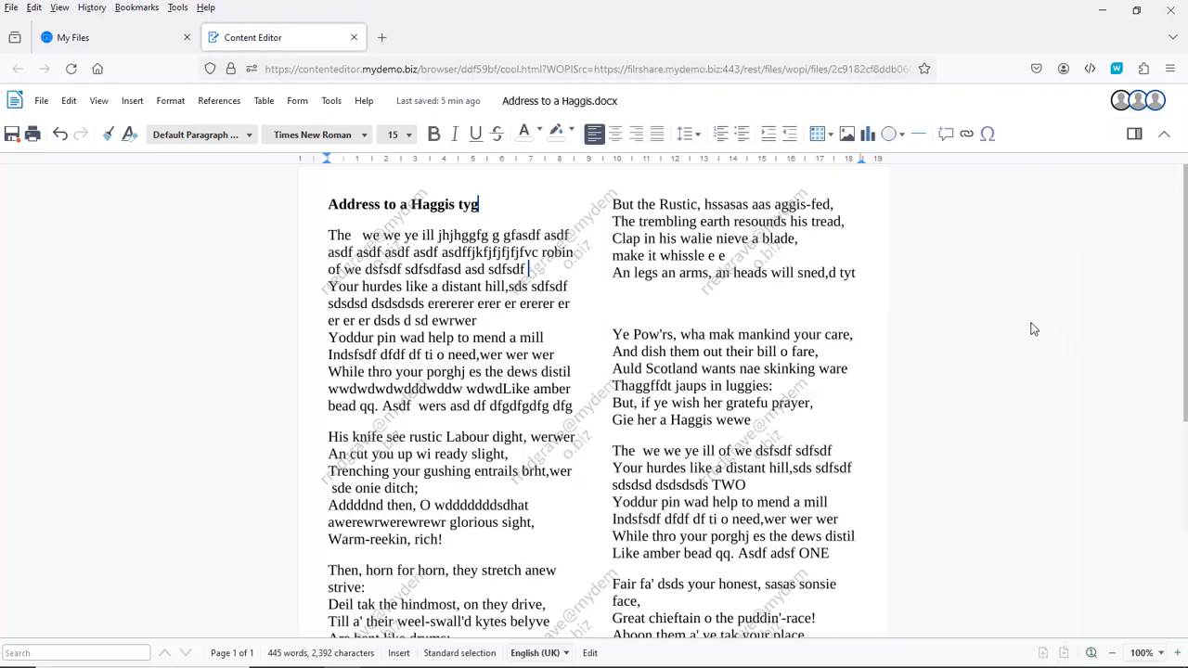